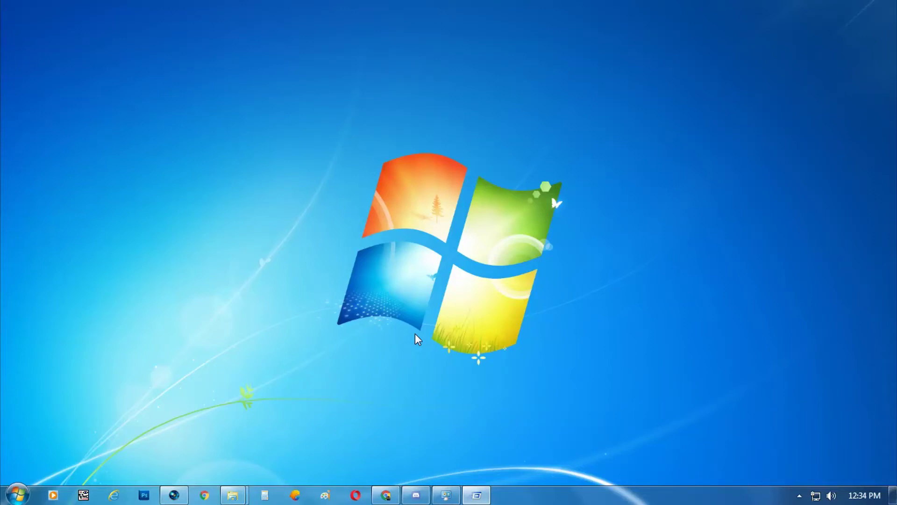
Run ncpa.cpl from the Run box to open Network Connections
{"action": "key", "text": "super+r"}
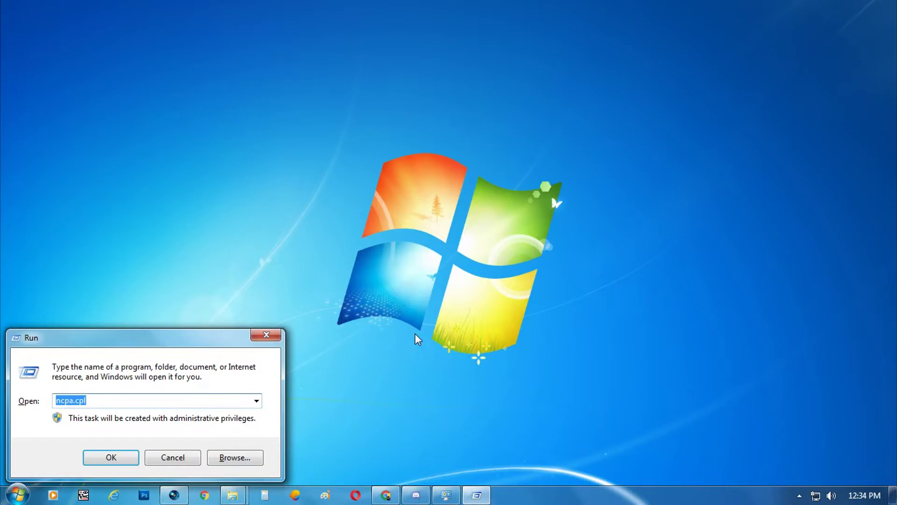
{"action": "type", "text": "ncpa.cpl"}
{"action": "left_click", "coordinate": [120, 456]}
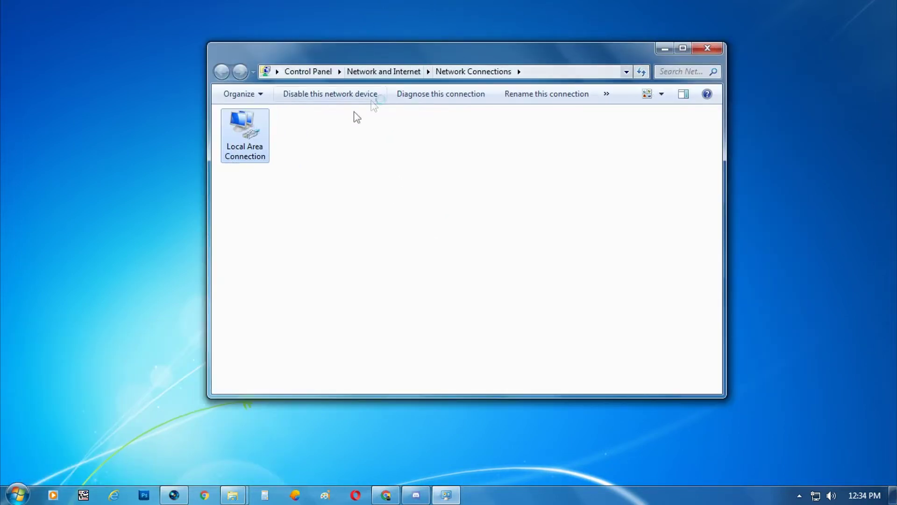
From Local Area Connection properties, open the Intel 82579LM adapter's configuration window, confirming the prompt
{"action": "right_click", "coordinate": [242, 126]}
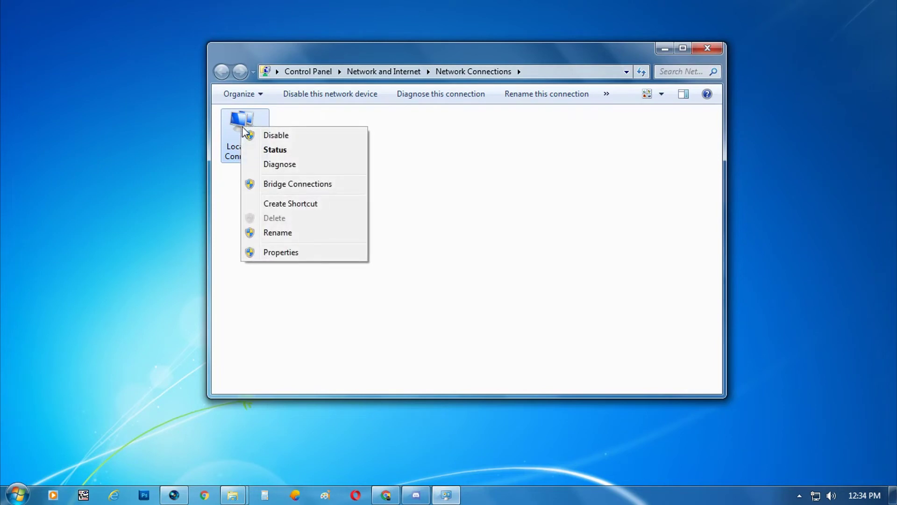
{"action": "left_click", "coordinate": [320, 254]}
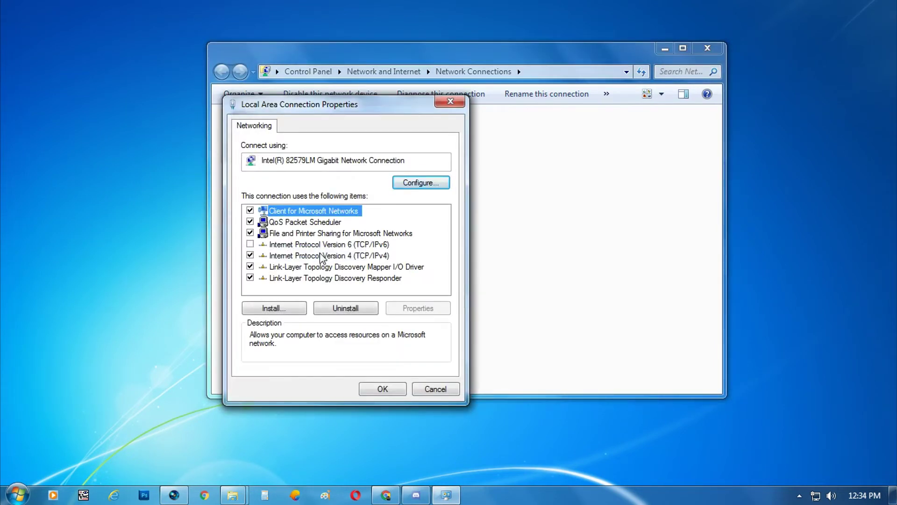
{"action": "left_click", "coordinate": [353, 257]}
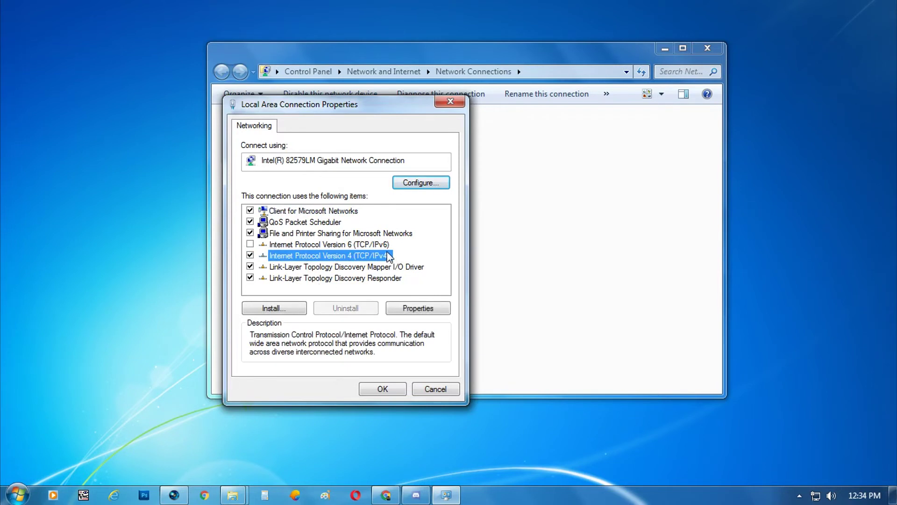
{"action": "left_click", "coordinate": [424, 184]}
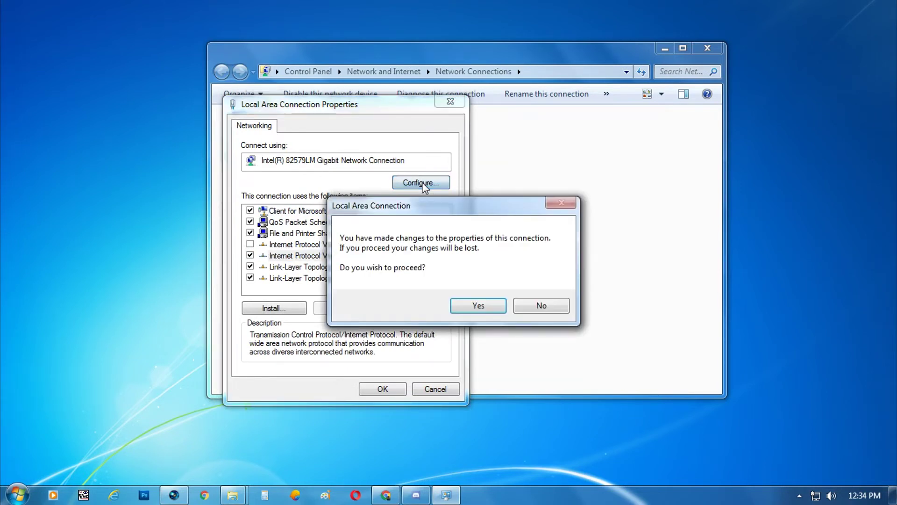
{"action": "left_click", "coordinate": [484, 303]}
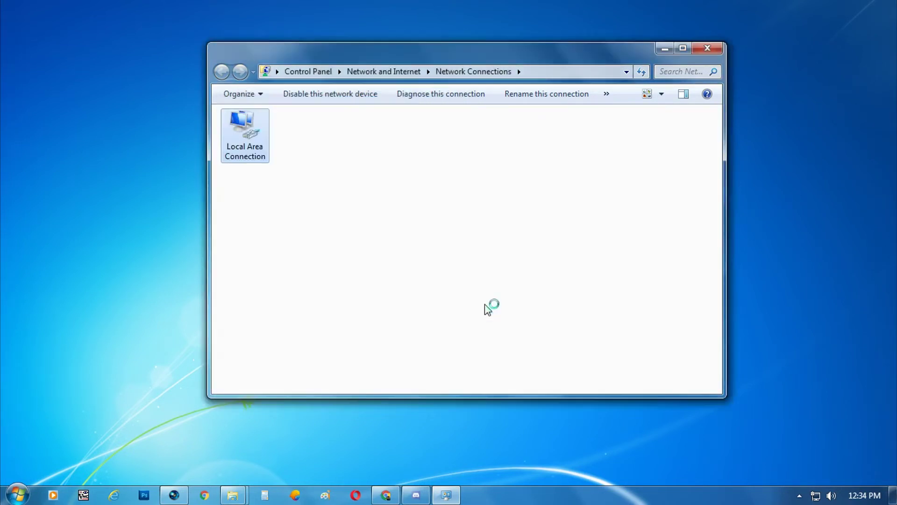
On the Advanced tab, set the Speed & Duplex value to 10 Mbps Half Duplex and confirm with OK
{"action": "left_click_drag", "start_coordinate": [196, 60], "coordinate": [344, 58]}
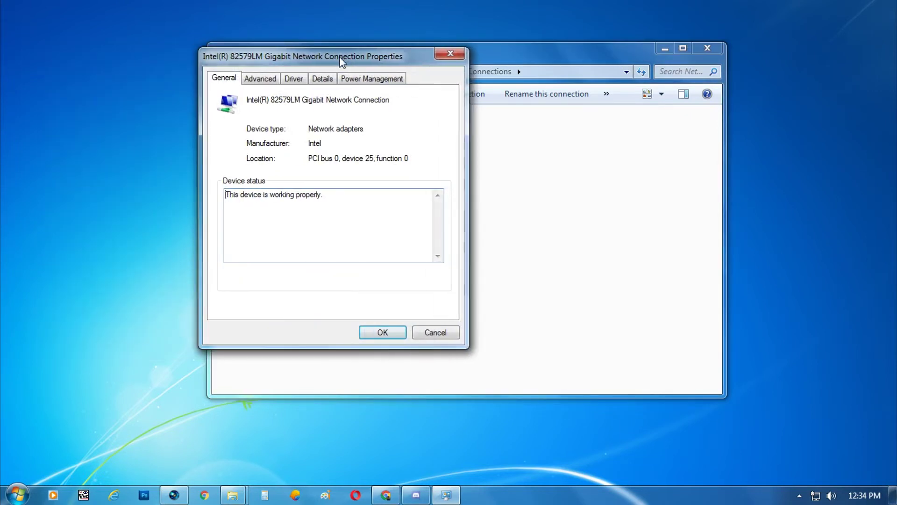
{"action": "left_click", "coordinate": [255, 79]}
{"action": "left_click_drag", "start_coordinate": [331, 174], "coordinate": [332, 215]}
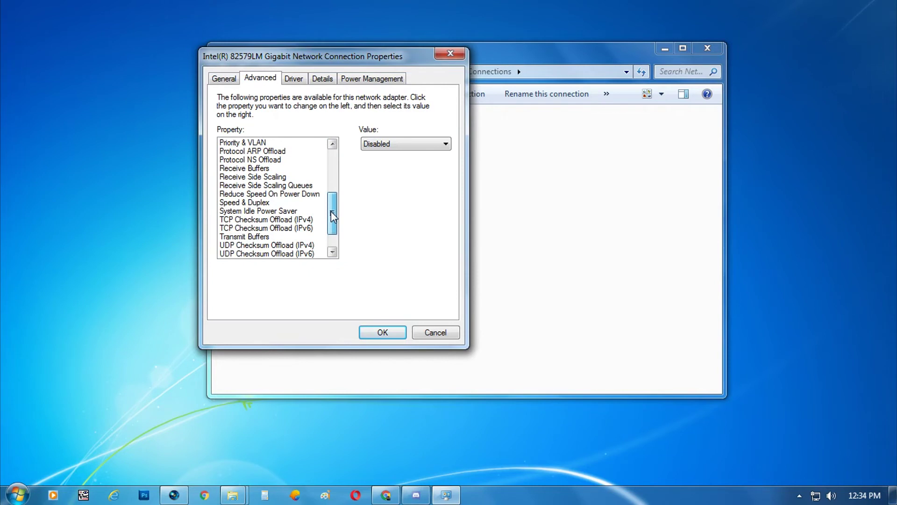
{"action": "left_click", "coordinate": [254, 204]}
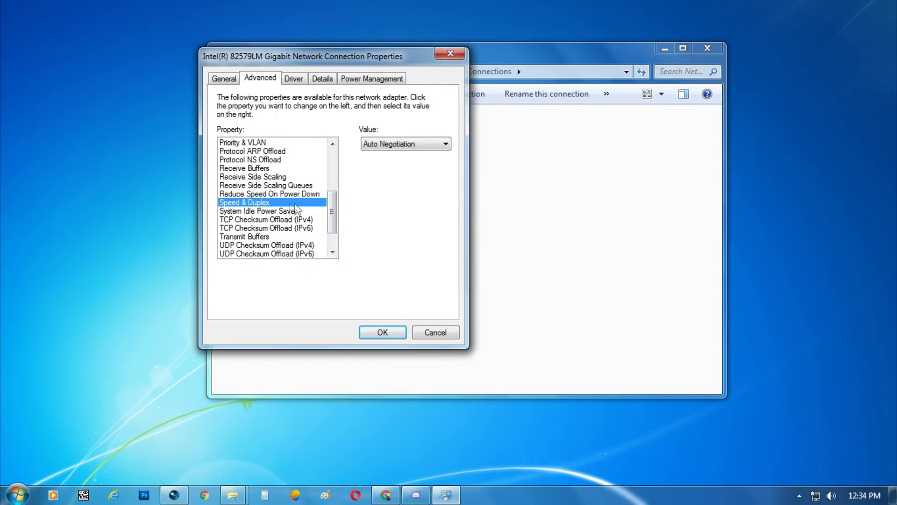
{"action": "left_click", "coordinate": [418, 142]}
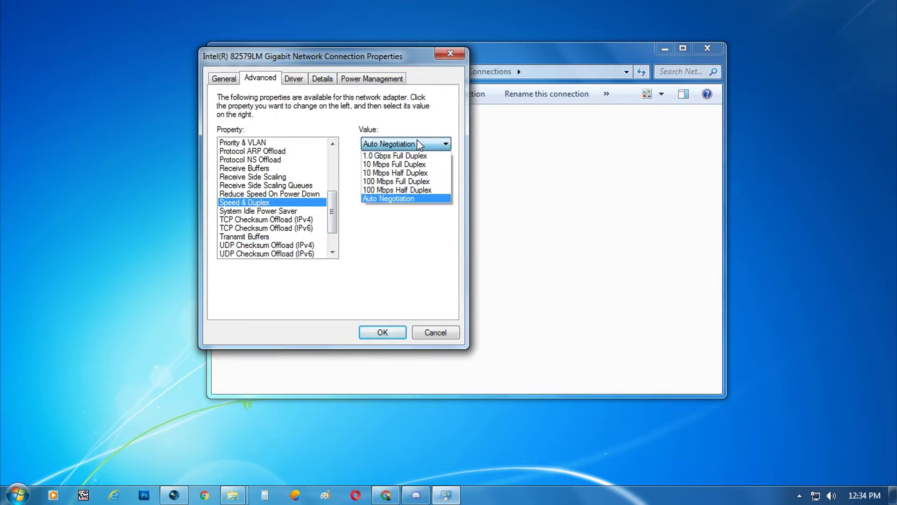
{"action": "left_click", "coordinate": [418, 173]}
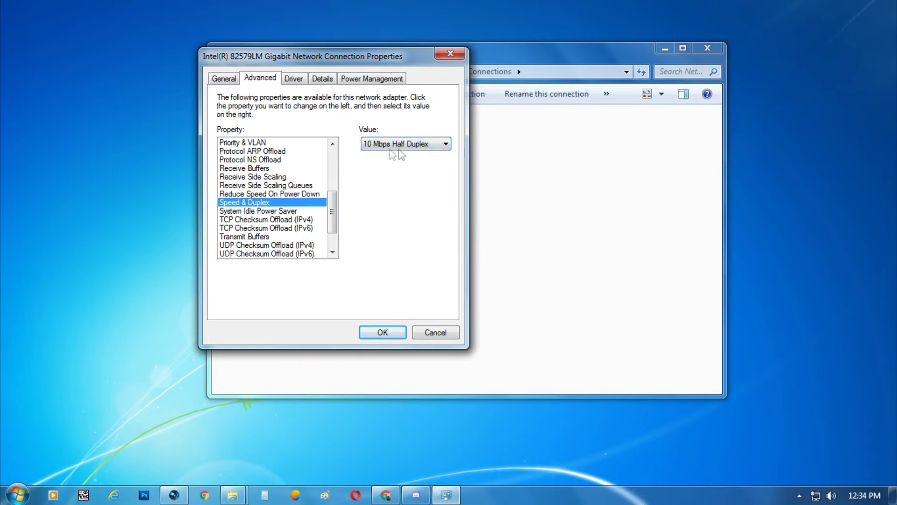
{"action": "left_click", "coordinate": [429, 143]}
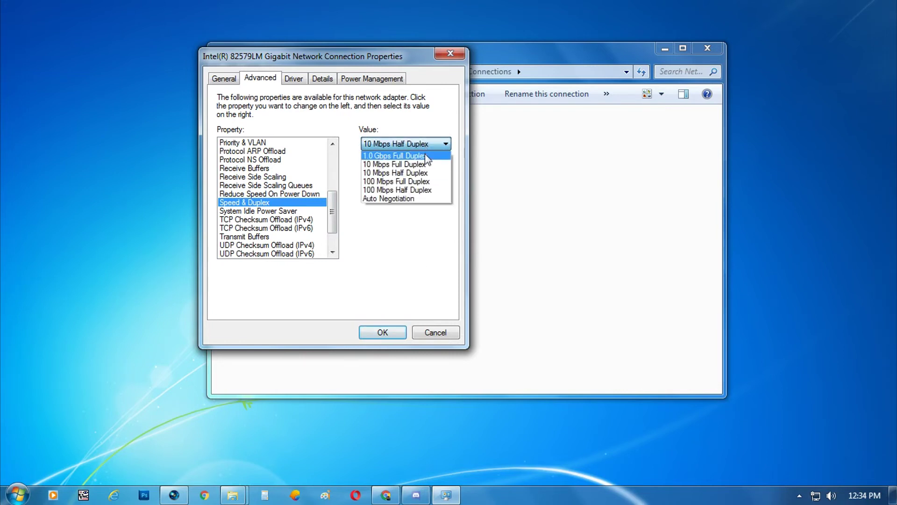
{"action": "left_click", "coordinate": [423, 165]}
{"action": "left_click", "coordinate": [431, 144]}
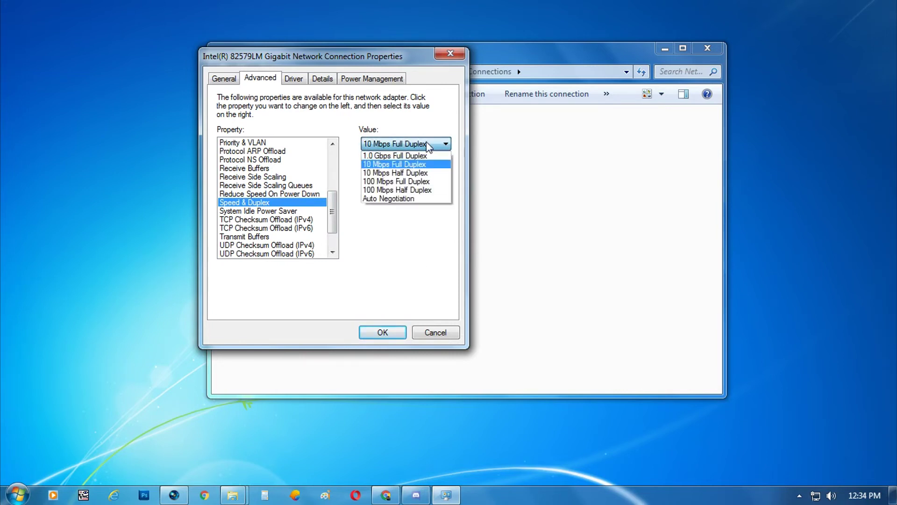
{"action": "left_click", "coordinate": [426, 173]}
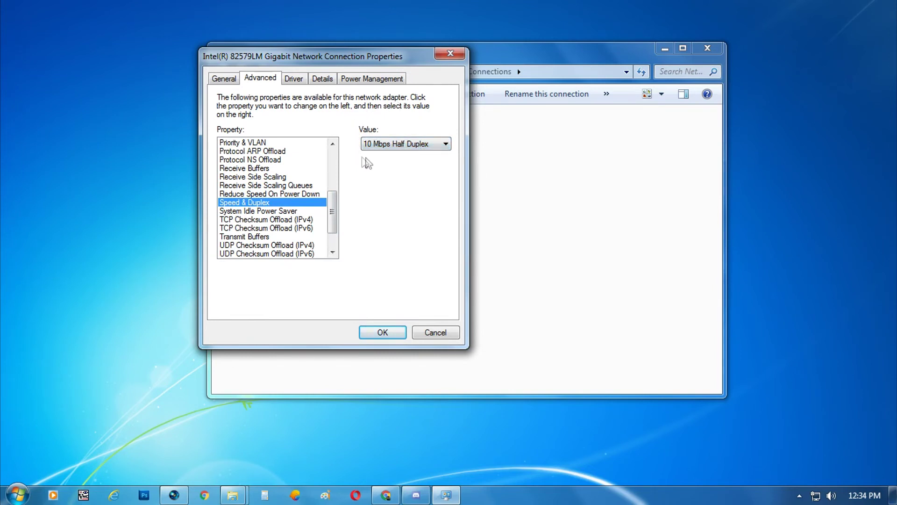
{"action": "left_click", "coordinate": [387, 332]}
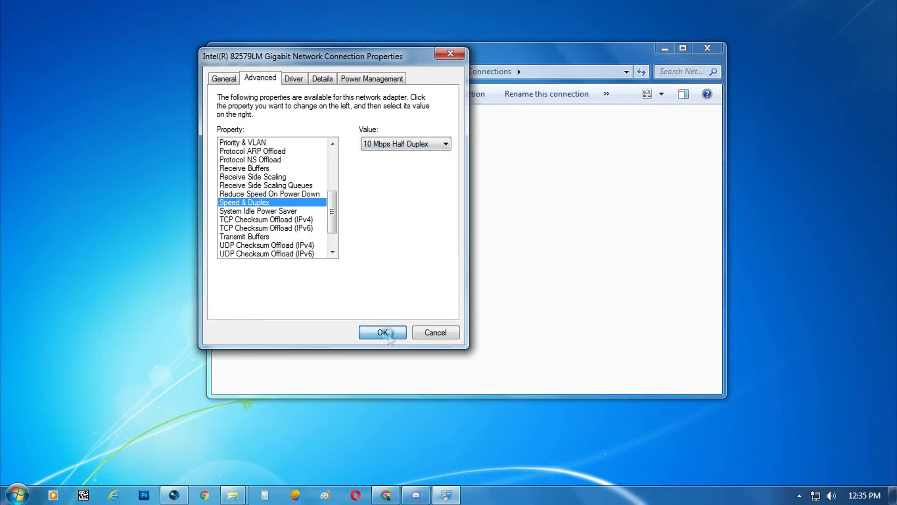